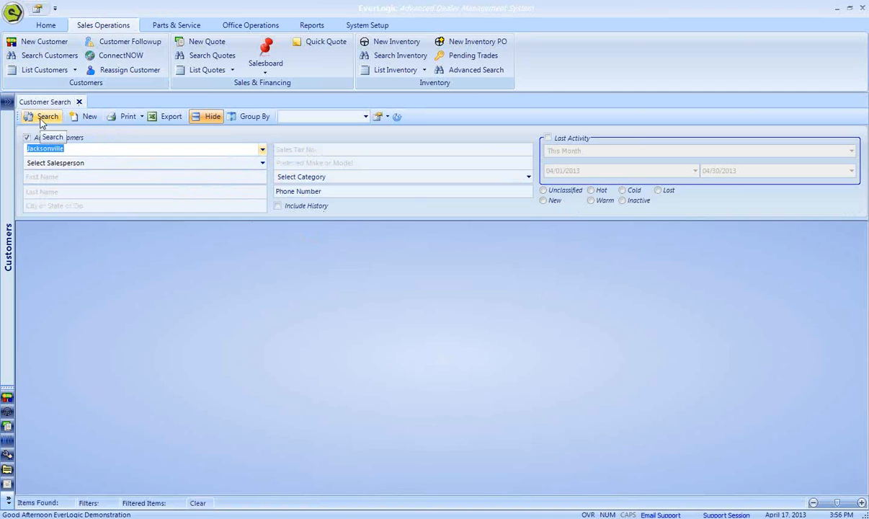
- Search for active Jacksonville customers and limit the result columns to Customer and E-Mail
click(41, 121)
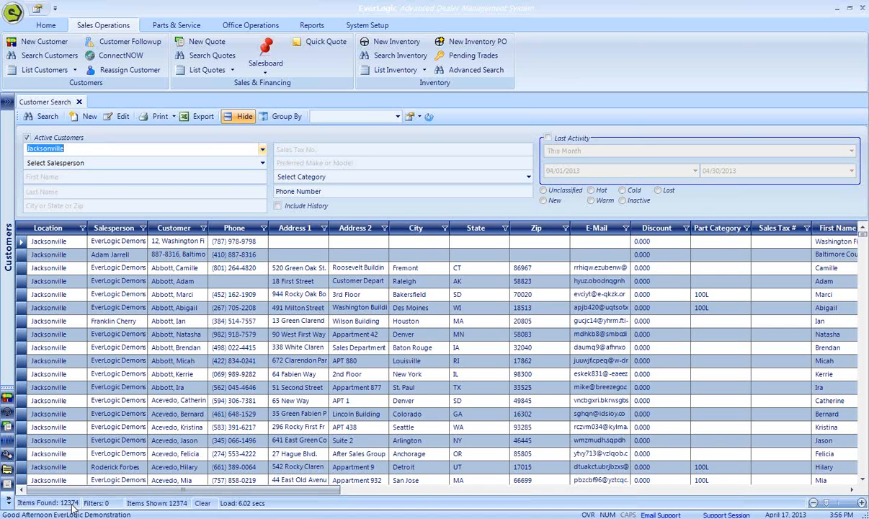
right_click(185, 309)
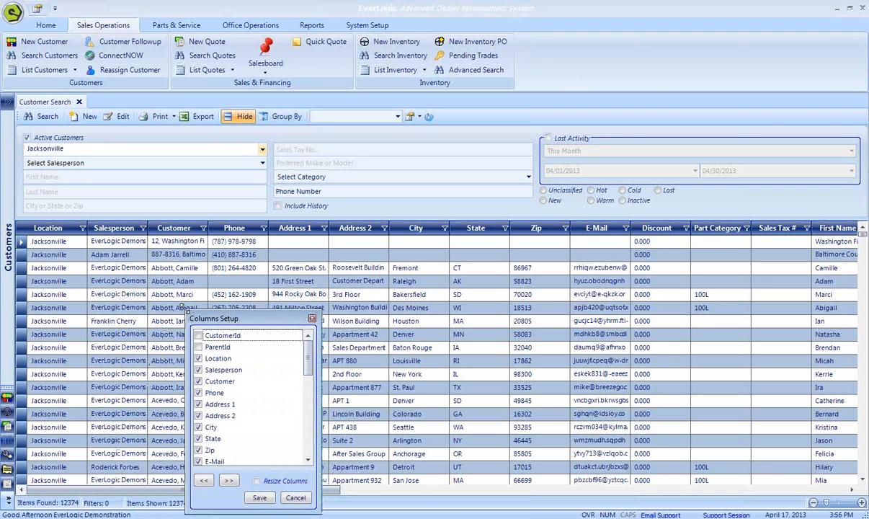
click(204, 481)
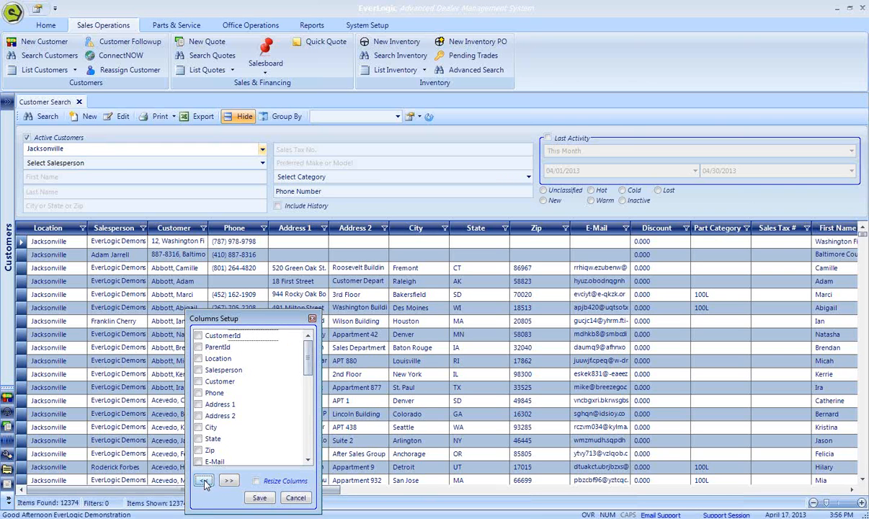
click(198, 381)
click(264, 500)
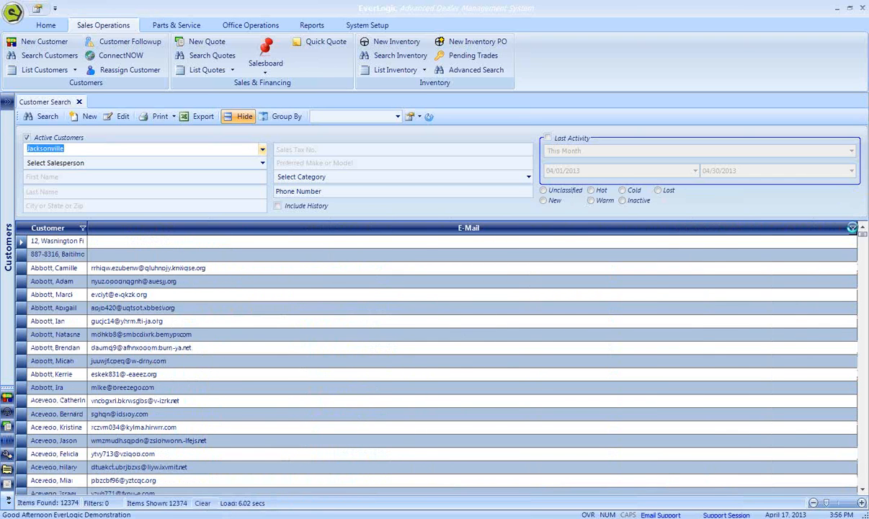
- Filter the E-Mail column to NonBlanks and widen the Customer column to fit the full names
click(851, 228)
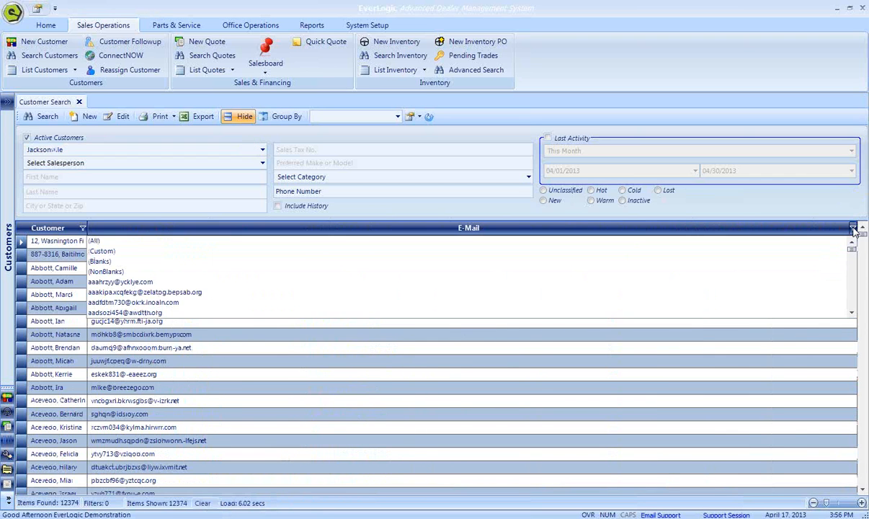
click(265, 275)
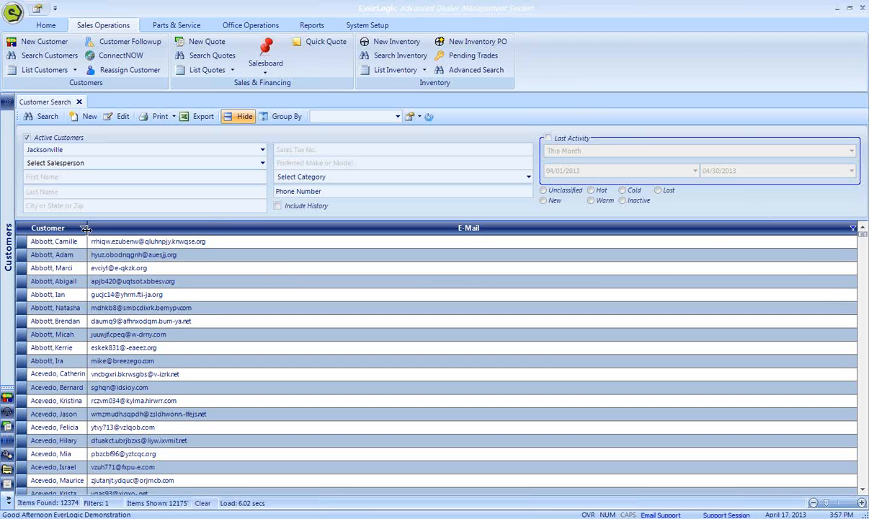
drag(85, 228, 178, 226)
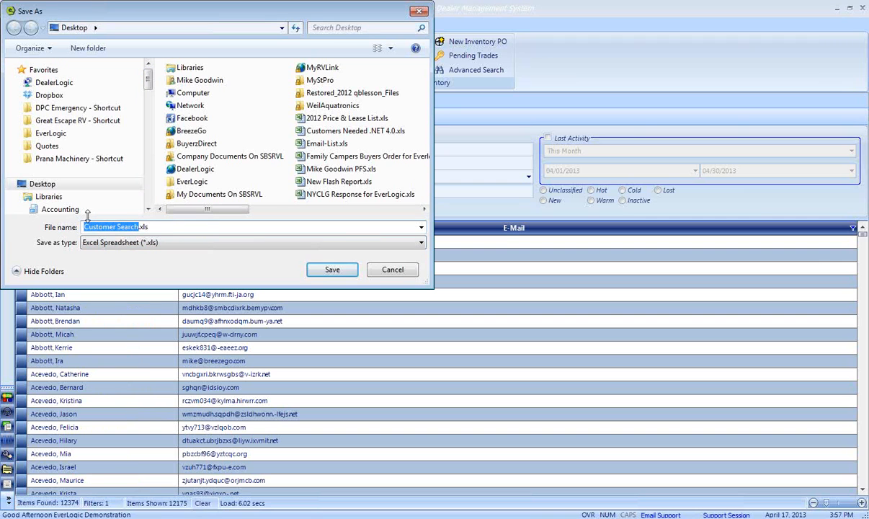
- Export the filtered customer list to the desktop as an Excel spreadsheet named Email-List-04152013
text(Email)
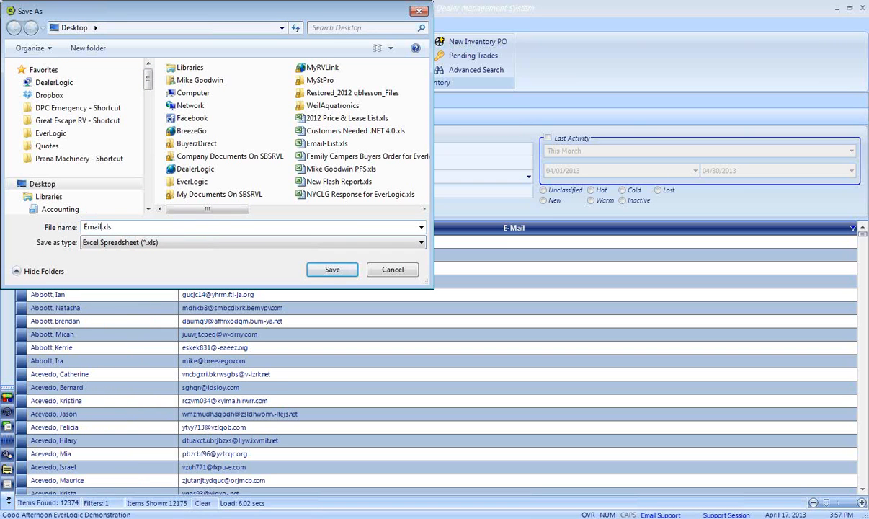
text(-List-04152013)
click(333, 273)
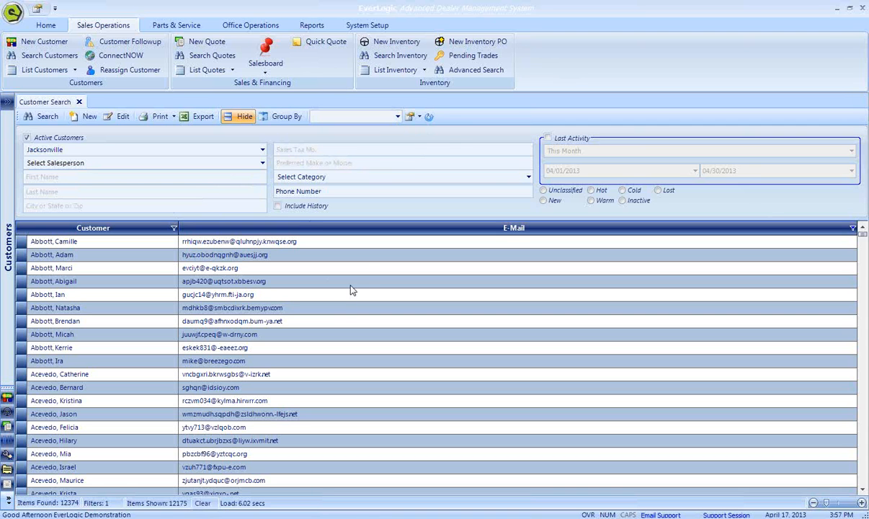
- Save the current grid layout to the existing Email List view
click(410, 118)
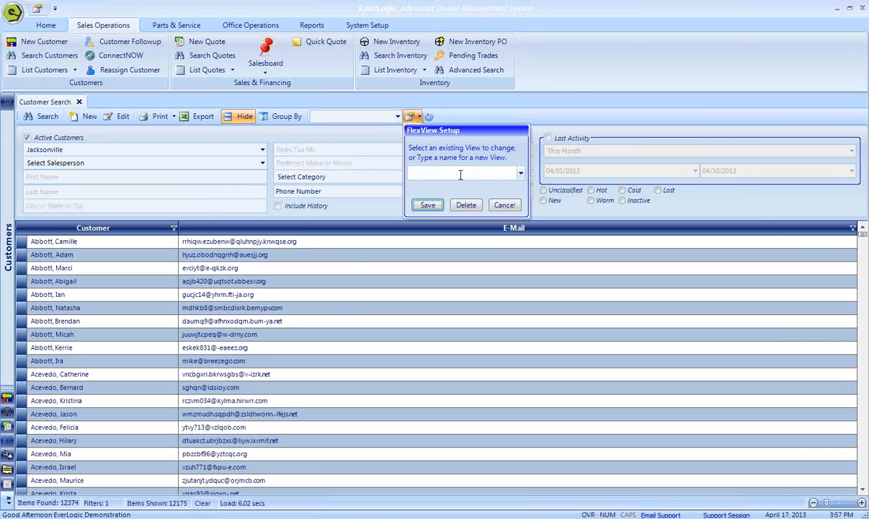
click(490, 171)
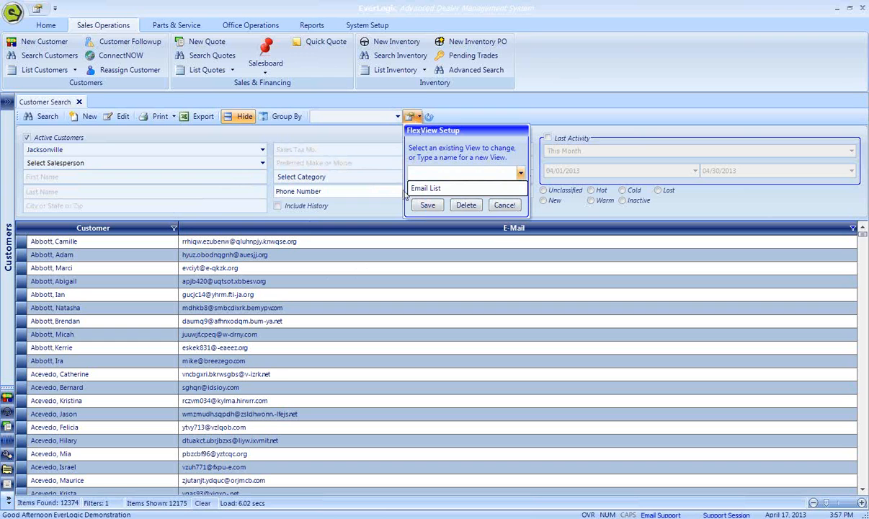
click(431, 188)
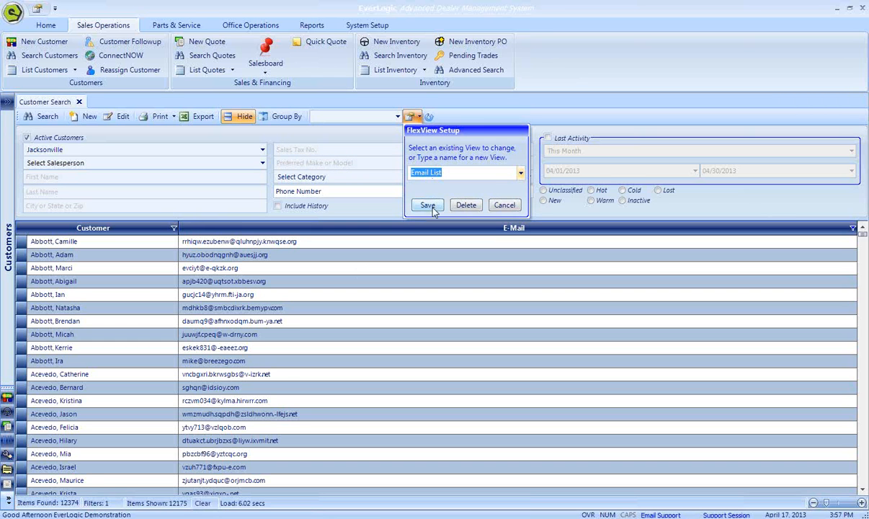
click(428, 205)
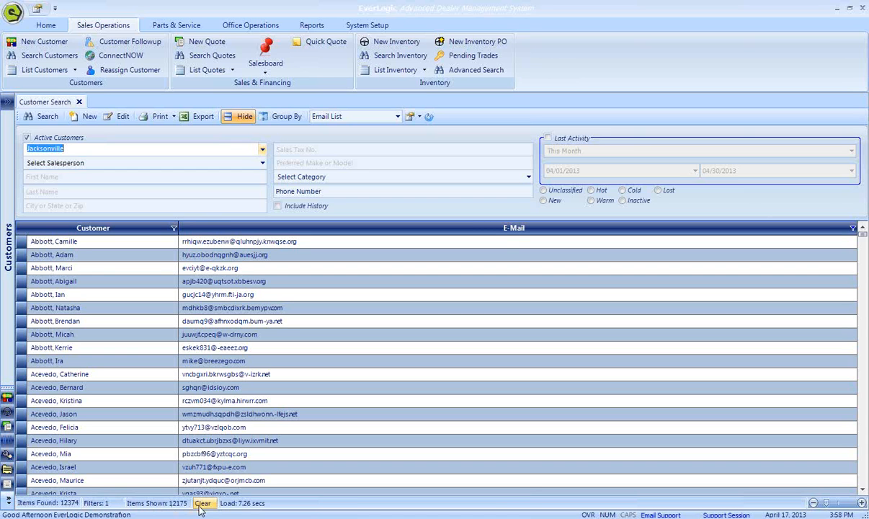
- Close the current customer search and open a new one
click(79, 102)
click(72, 57)
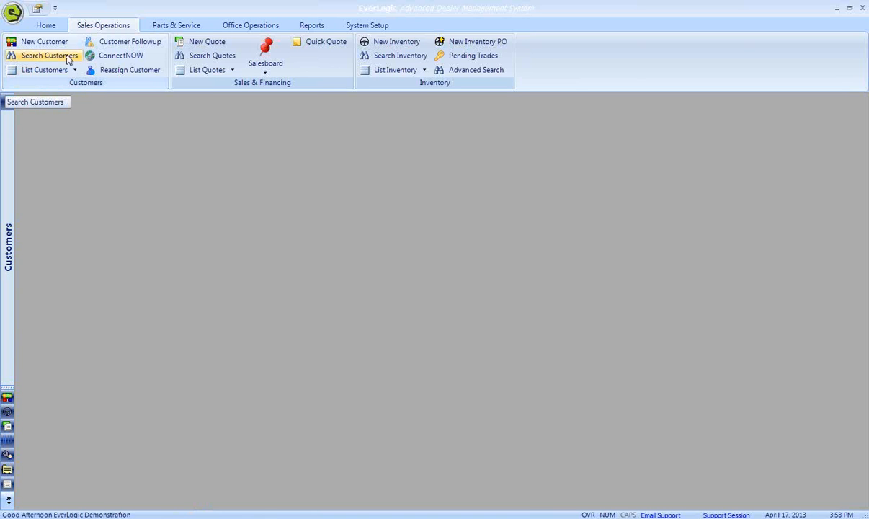
click(67, 59)
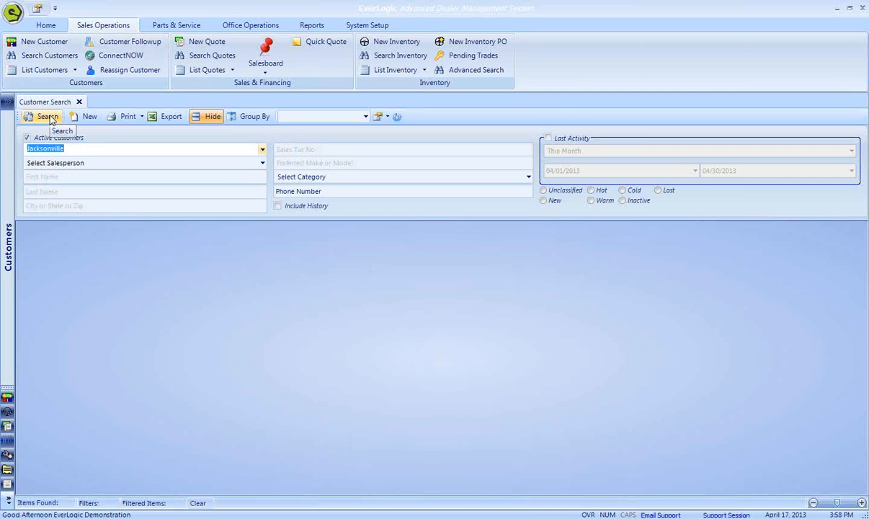
- Enable the Last Activity criterion and set its period to Custom Range
click(547, 138)
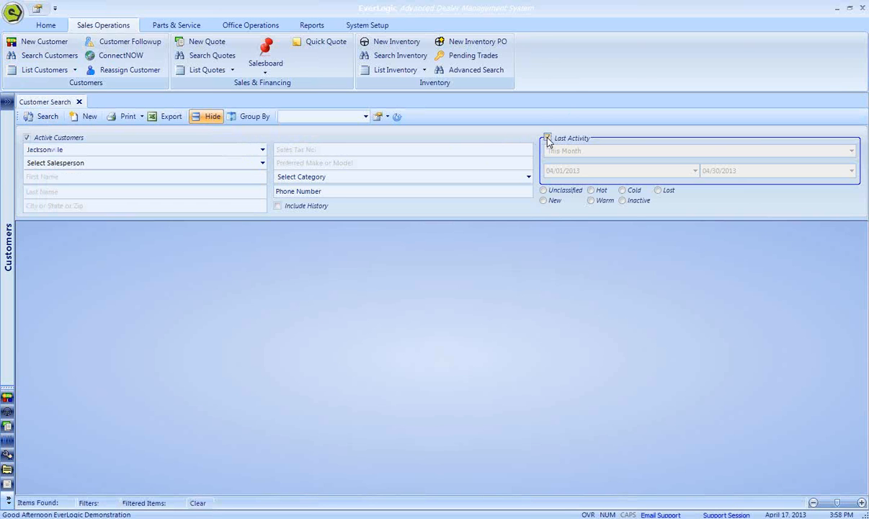
click(805, 149)
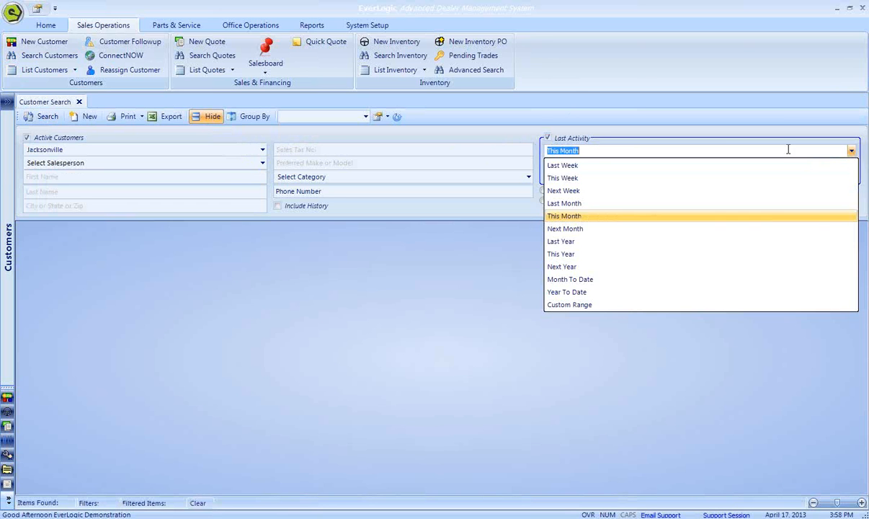
click(582, 306)
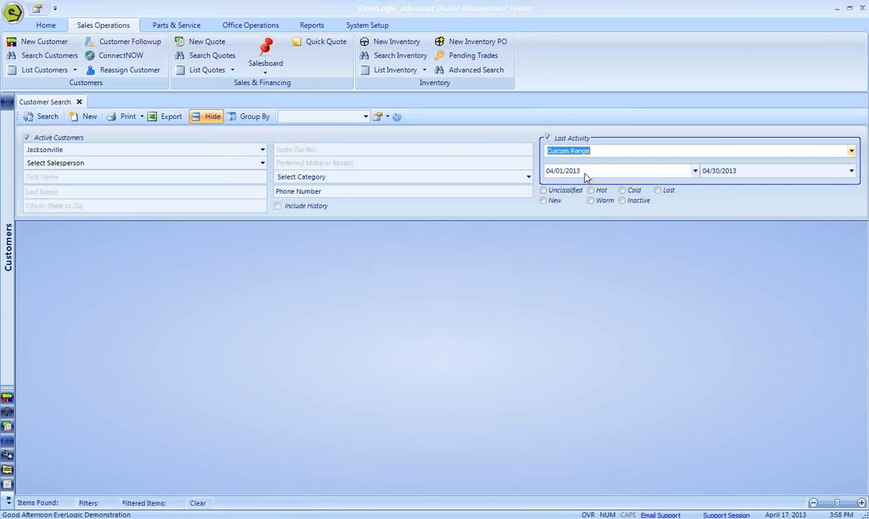
click(695, 171)
click(643, 191)
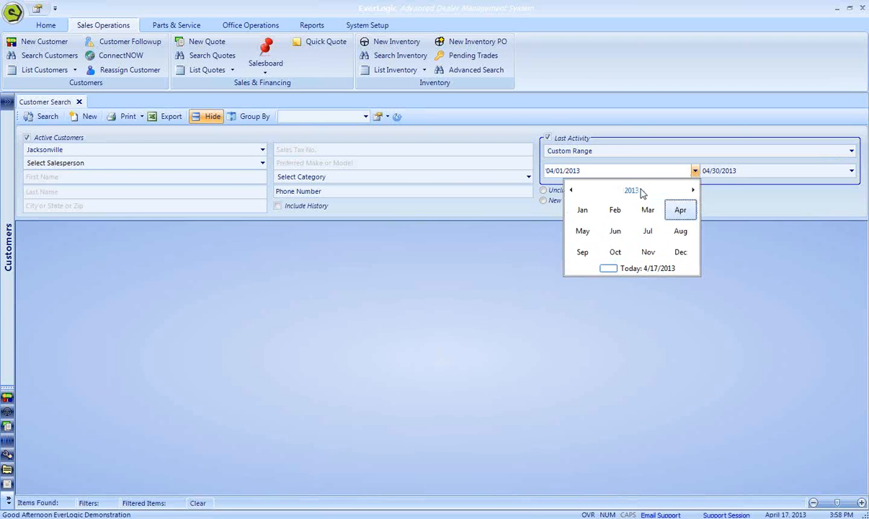
click(571, 190)
click(571, 190)
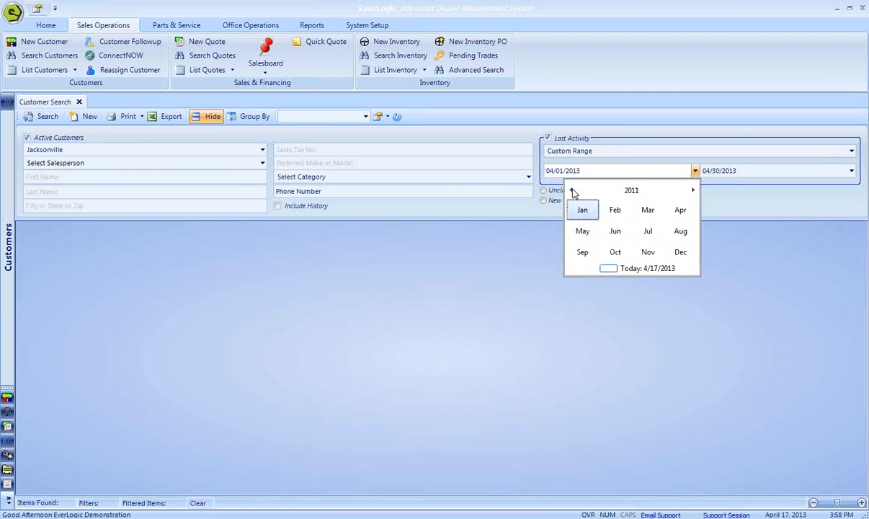
click(571, 190)
click(582, 210)
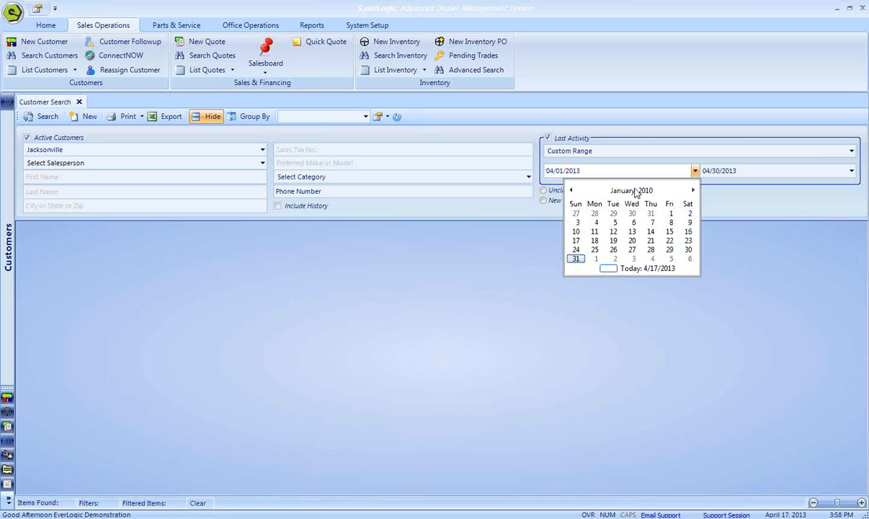
click(605, 150)
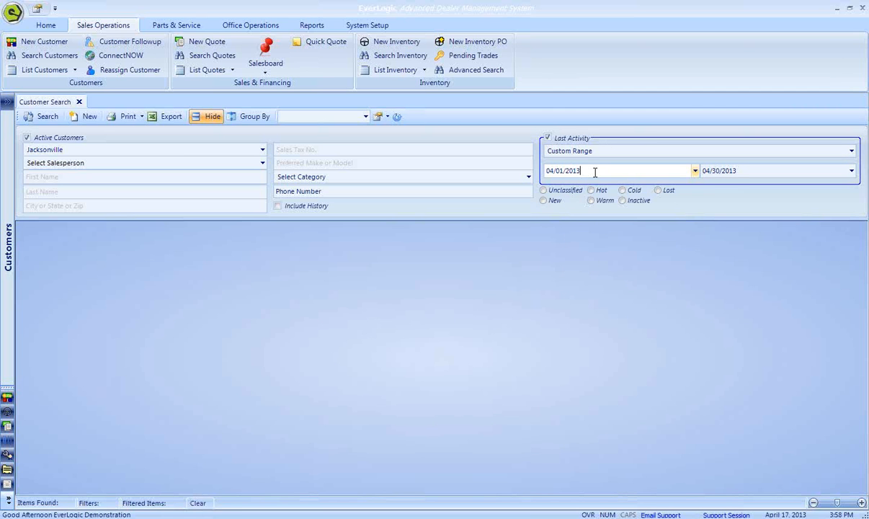
- Set the Last Activity start date to 04/01/2010 and run the customer search
key(BackSpace)
text(0)
key(Tab)
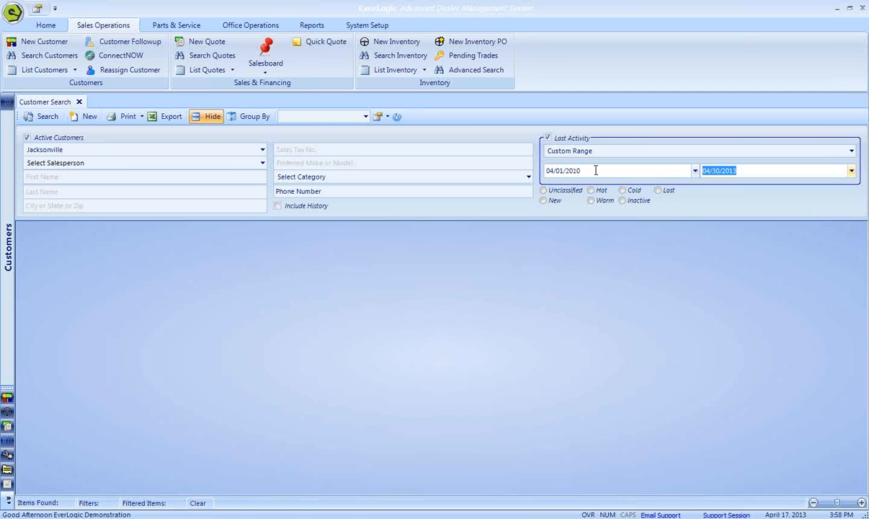
click(42, 119)
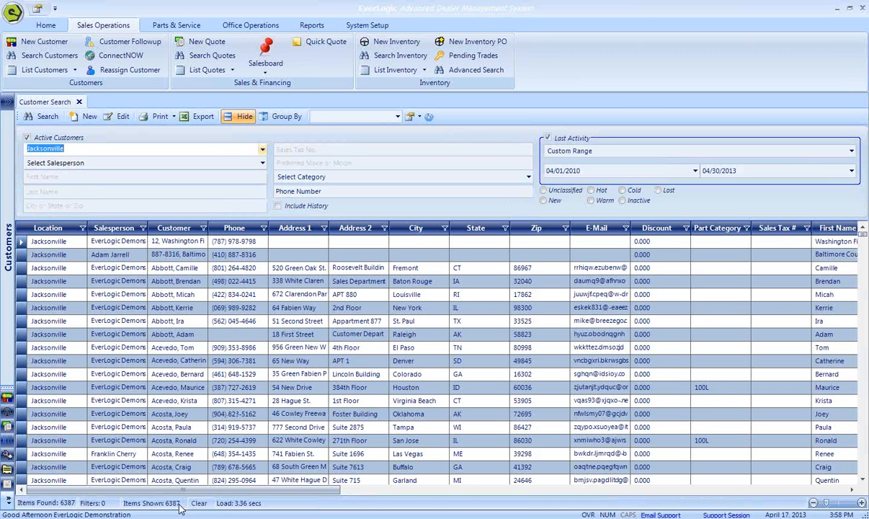
- Limit the result columns to Customer, Address 1, Address 2, City, State, Zip and Birthday
right_click(240, 309)
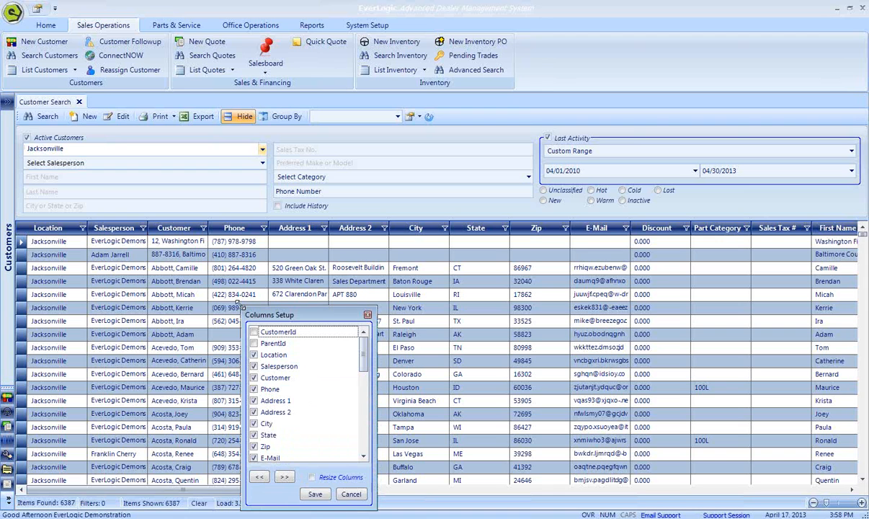
click(260, 478)
click(253, 377)
click(254, 401)
click(254, 412)
click(254, 423)
click(253, 435)
click(254, 447)
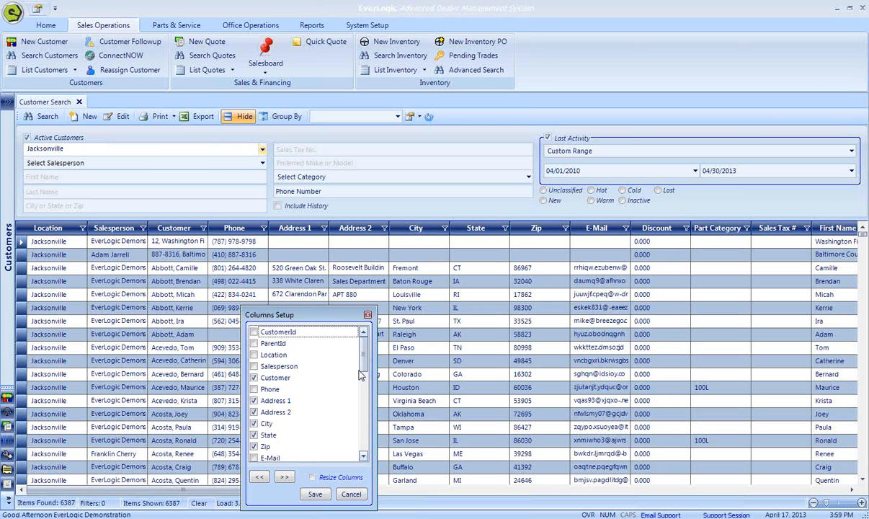
drag(363, 358, 364, 444)
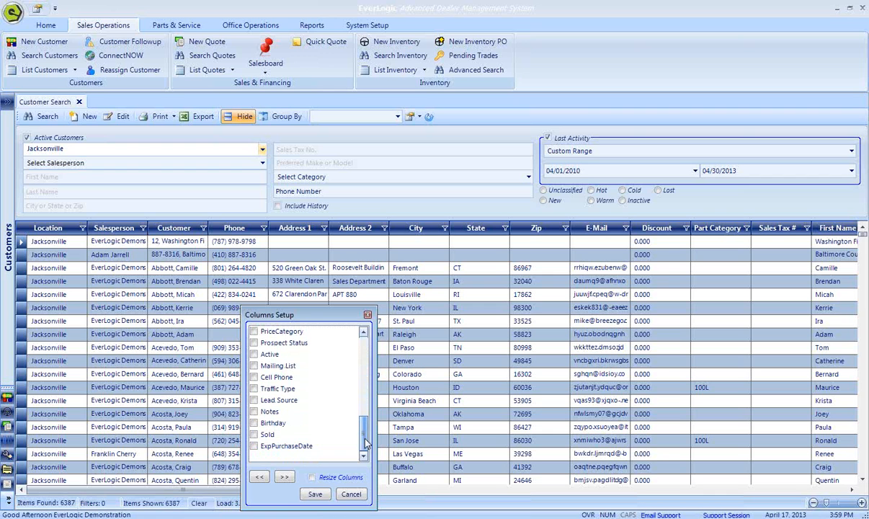
click(253, 424)
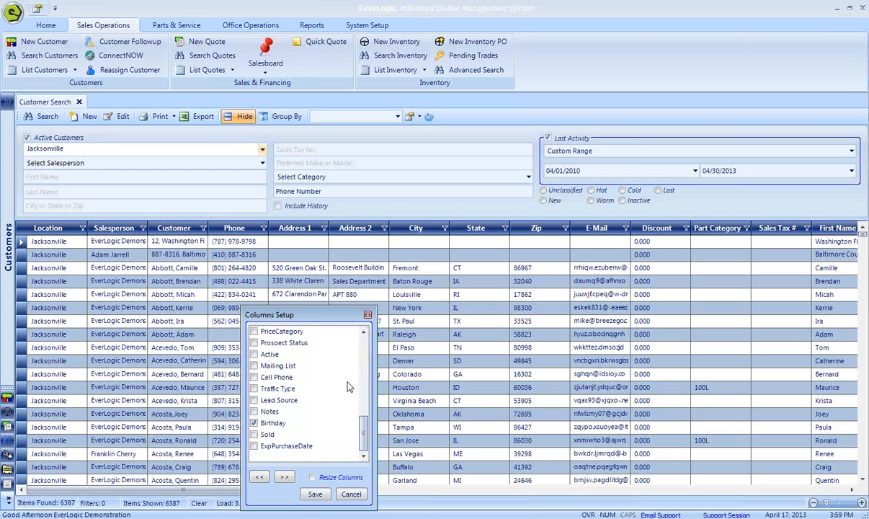
click(315, 494)
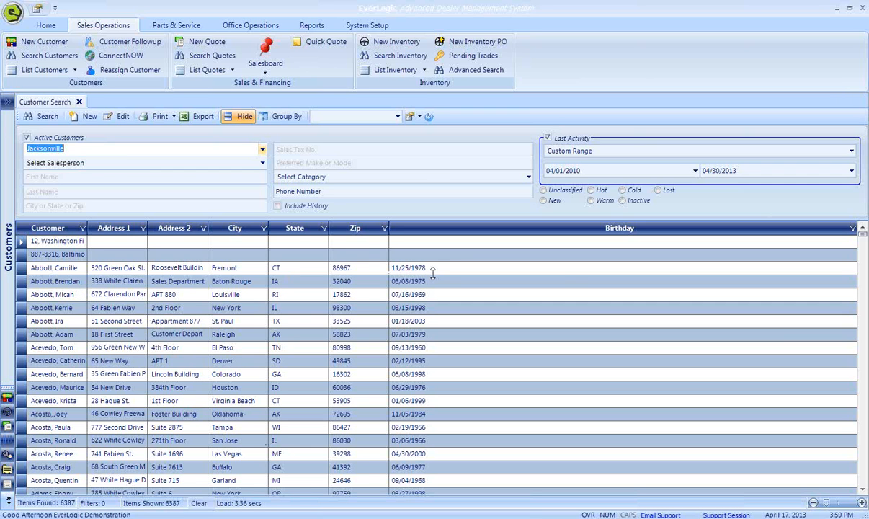
- Filter the Birthday, Address 1 and City columns to NonBlanks
click(852, 226)
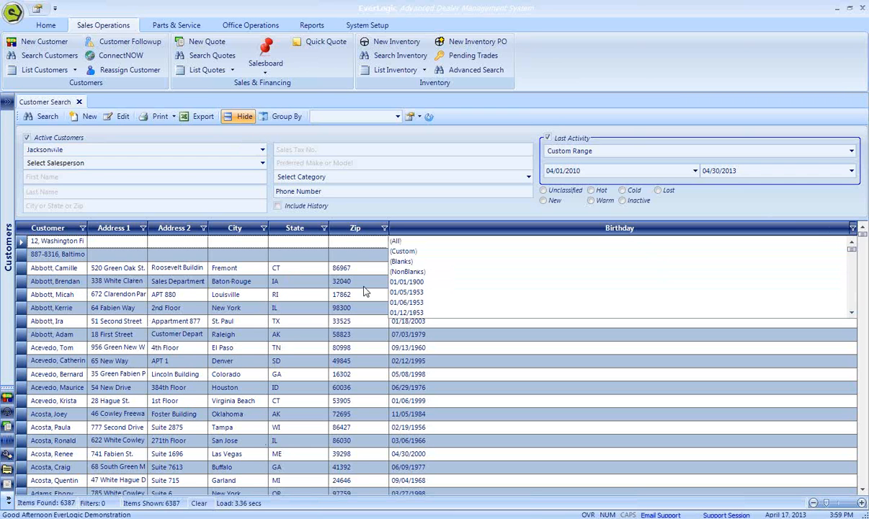
click(417, 276)
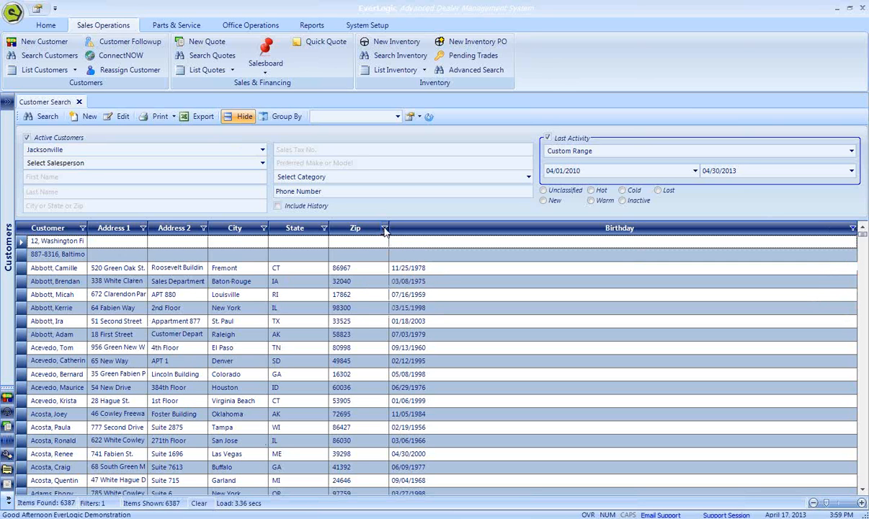
click(142, 228)
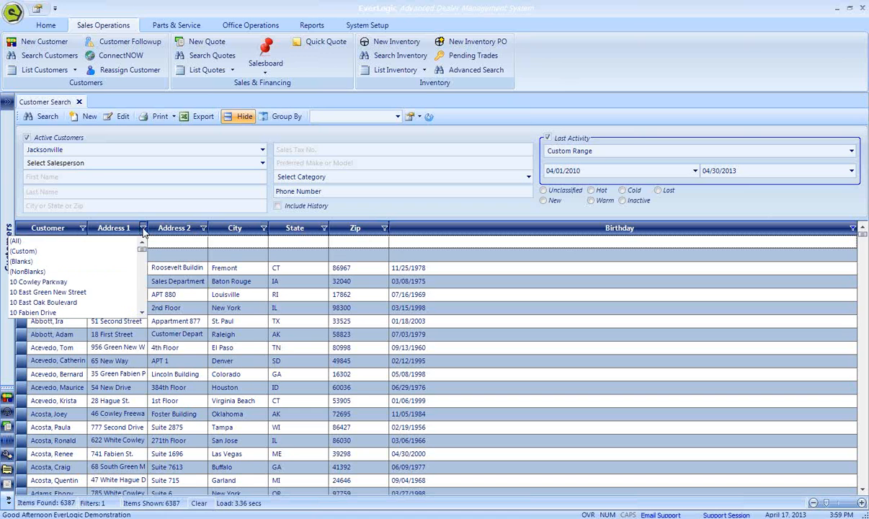
click(72, 270)
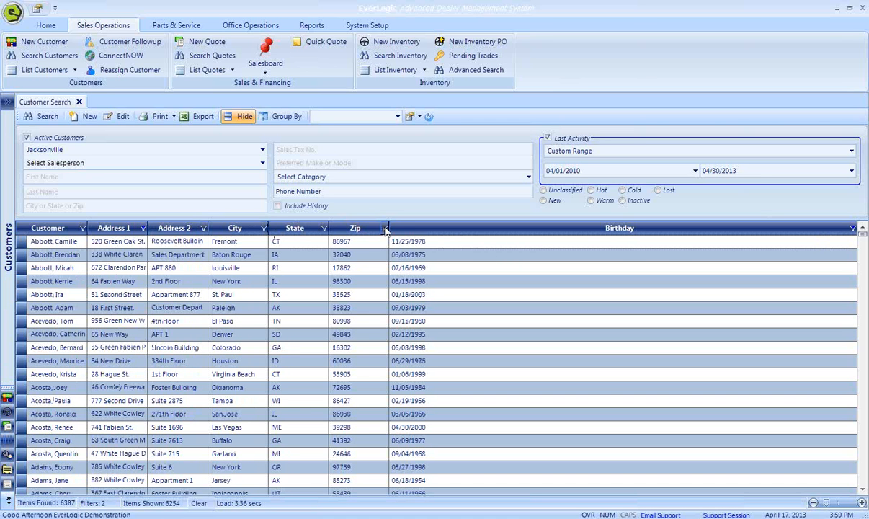
click(264, 227)
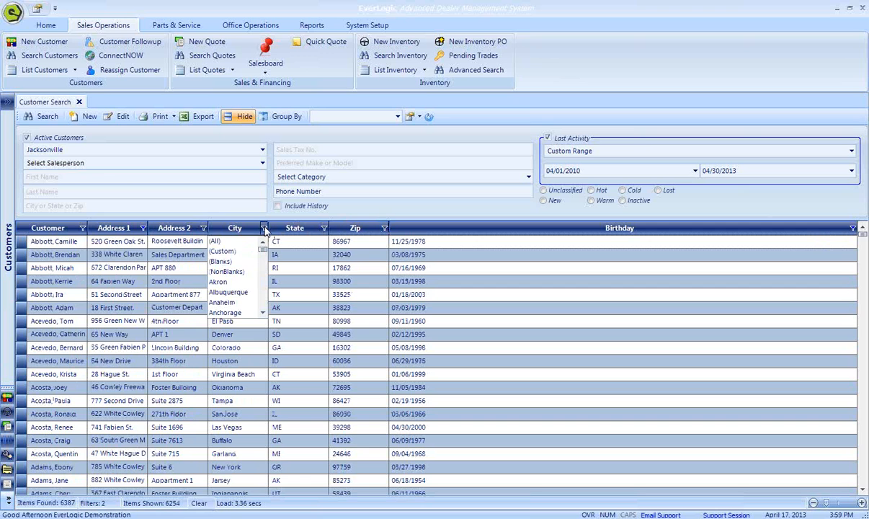
click(227, 271)
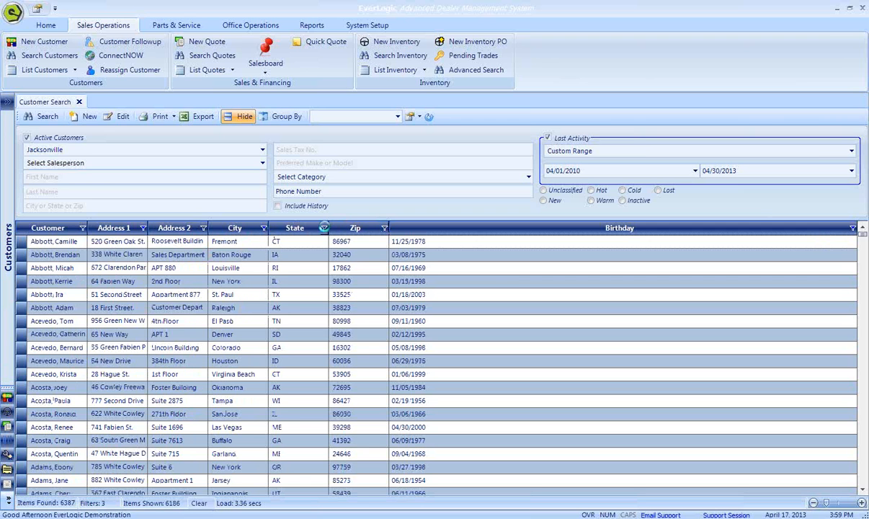
- Filter the State and Zip columns to NonBlanks
click(324, 228)
click(287, 271)
click(384, 228)
- Save the current column and filter setup as a new FlexView named Birtday List
click(410, 117)
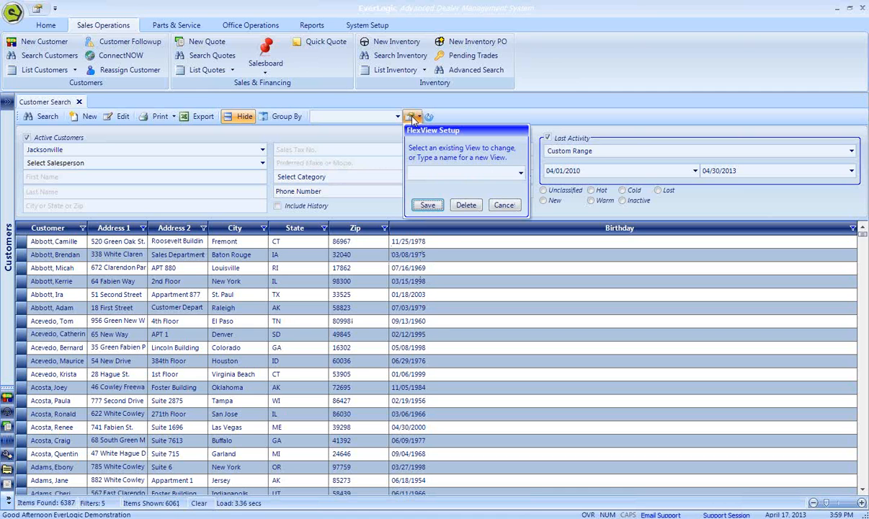
text(B)
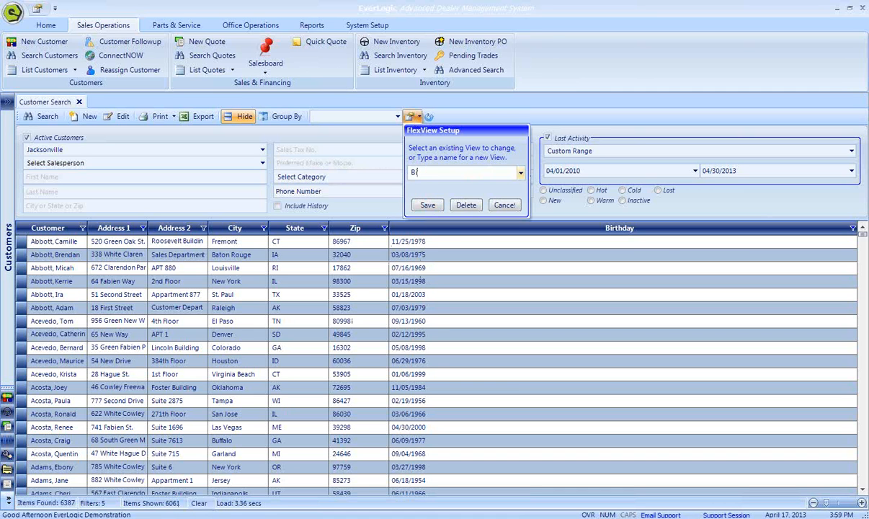
text(irtdate L)
text(List)
click(428, 204)
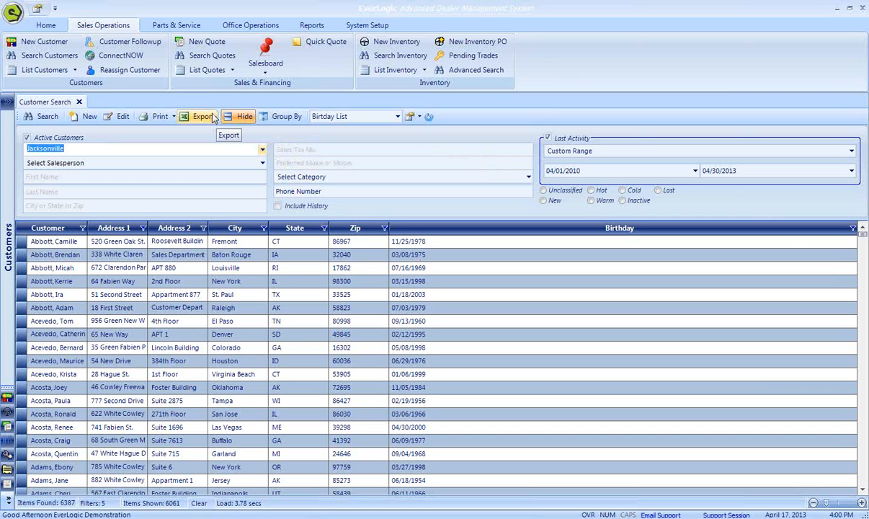
- Sort the customer list by Birthday in descending order and close the customer search
click(805, 231)
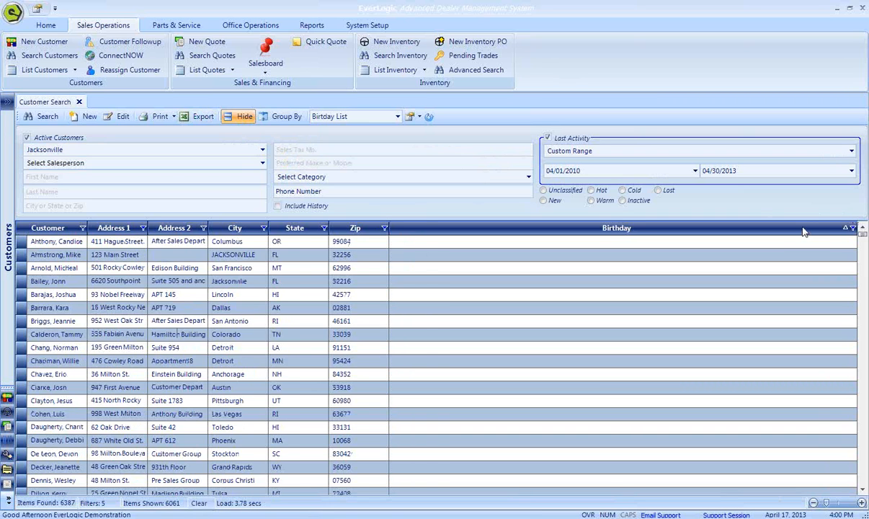
click(805, 231)
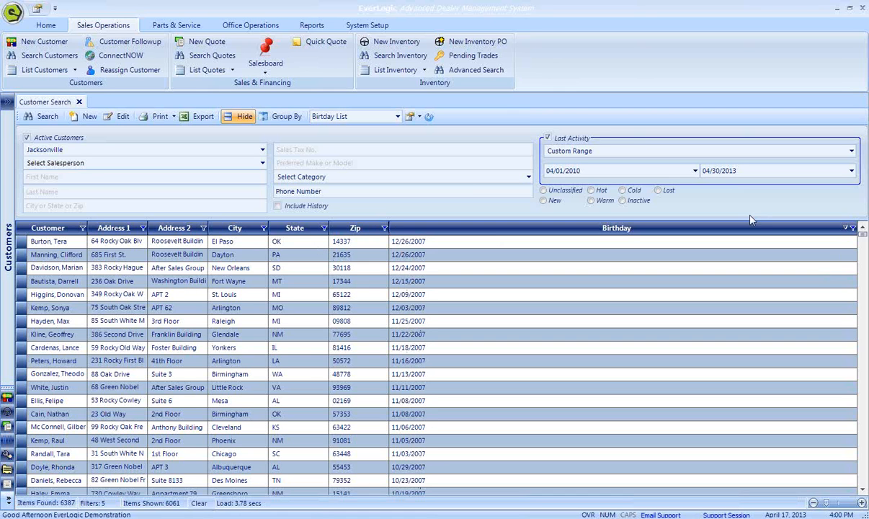
click(79, 102)
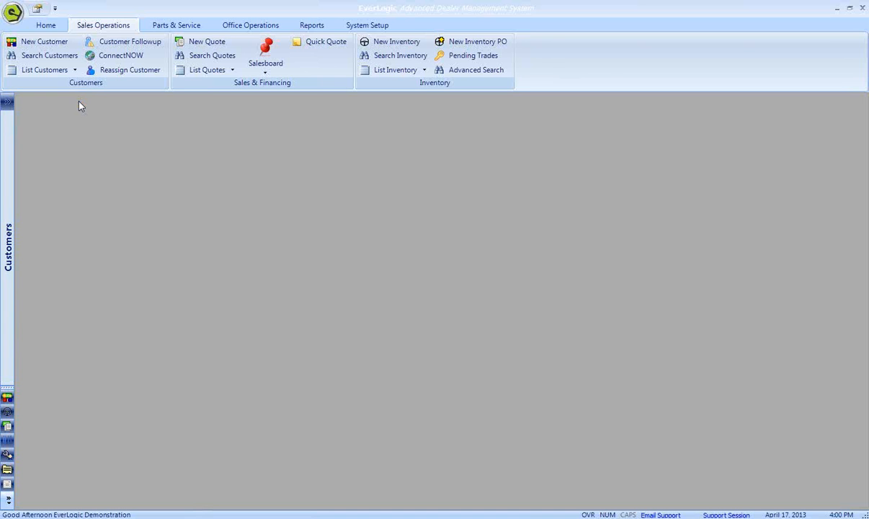
- Run the saved Customer-Birtday List FlexView from the home quick-launch options
click(45, 24)
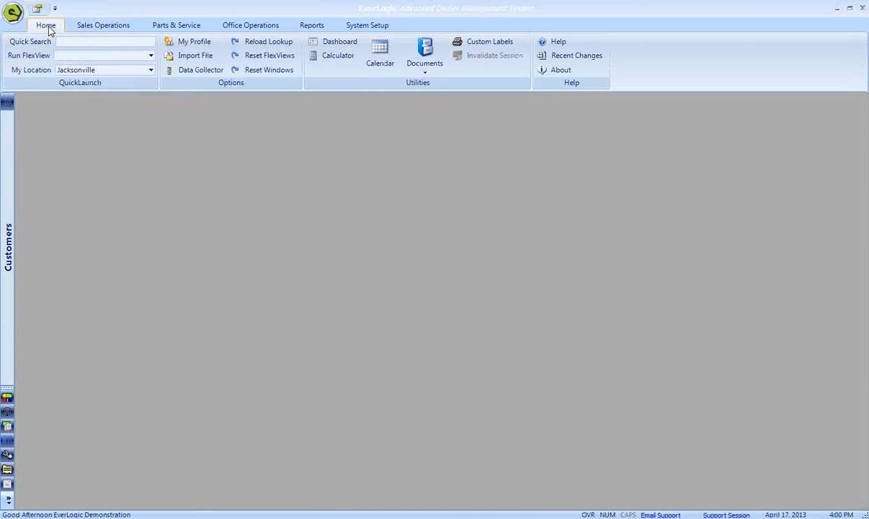
click(149, 56)
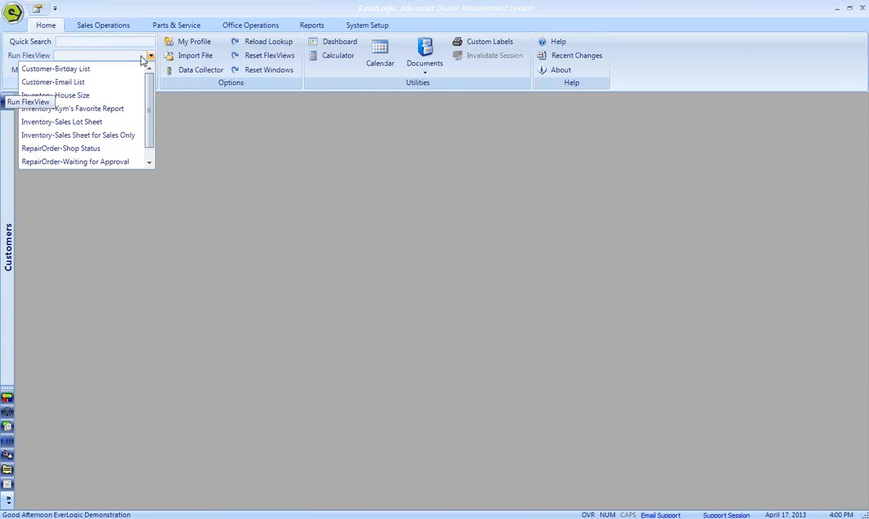
click(102, 68)
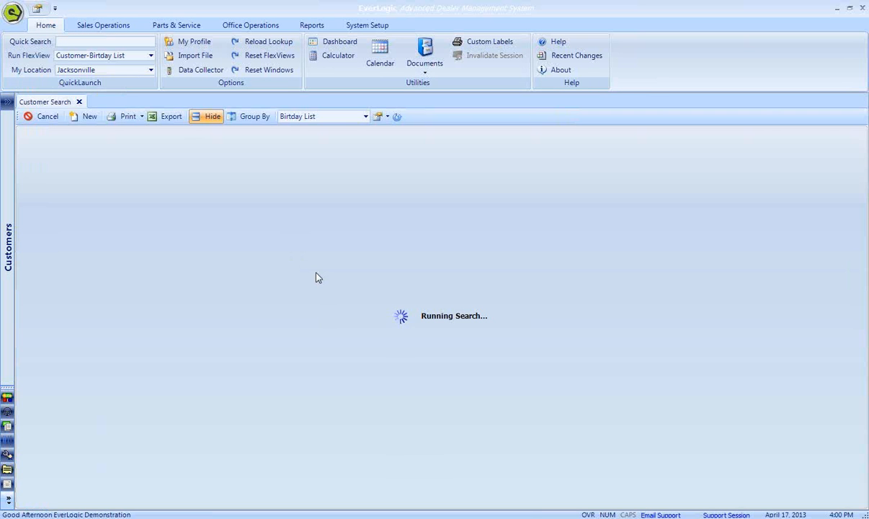